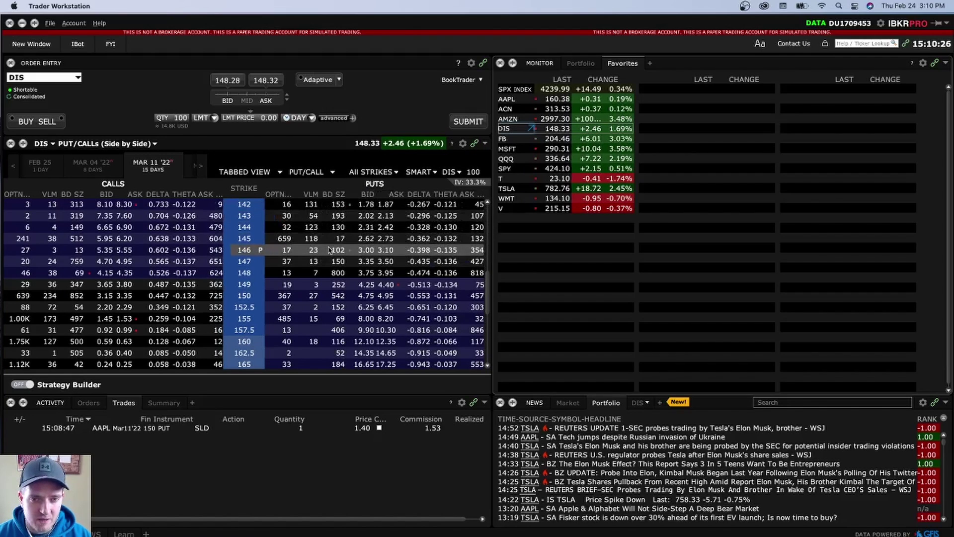
Submit and transmit a sell order for one DIS Mar11'22 142 put at a 1.82 limit
scroll(323, 224, up, 2)
click(370, 229)
drag(259, 106, 272, 106)
click(466, 123)
click(438, 380)
Lower the working DIS put order to the 1.77 bid so it fills, then view trades
click(89, 403)
click(192, 428)
click(254, 514)
click(203, 427)
click(239, 485)
click(359, 427)
click(124, 403)
Show the Portfolio with the AAPL 150 put, DIS 142 put and TSLA risk reversal
click(588, 68)
mouse_move(550, 152)
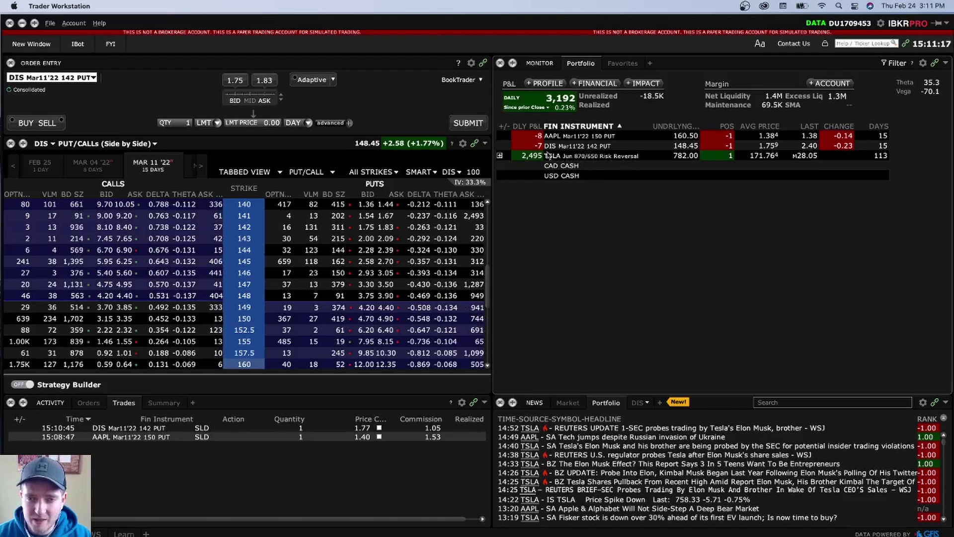
Insert the Unrealized P&L column from the Position and P&L column group
mouse_move(691, 128)
mouse_move(727, 128)
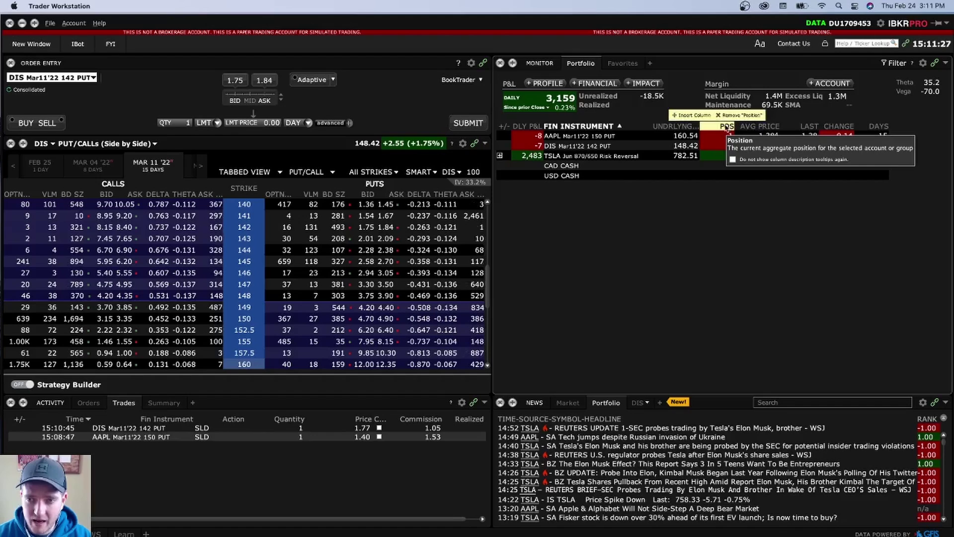
click(702, 115)
mouse_move(725, 132)
click(867, 223)
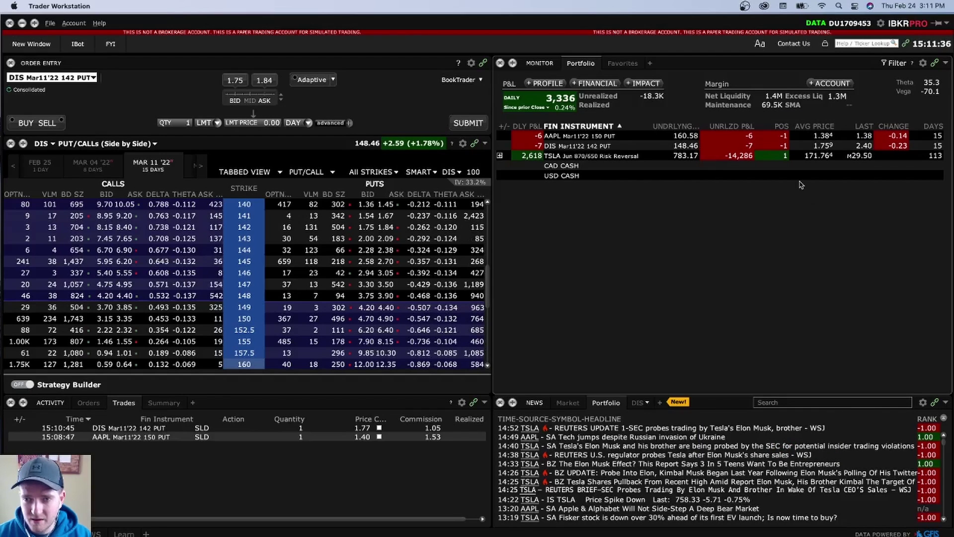
Review the Unrealized P&L column's display options and close them unchanged
mouse_move(732, 129)
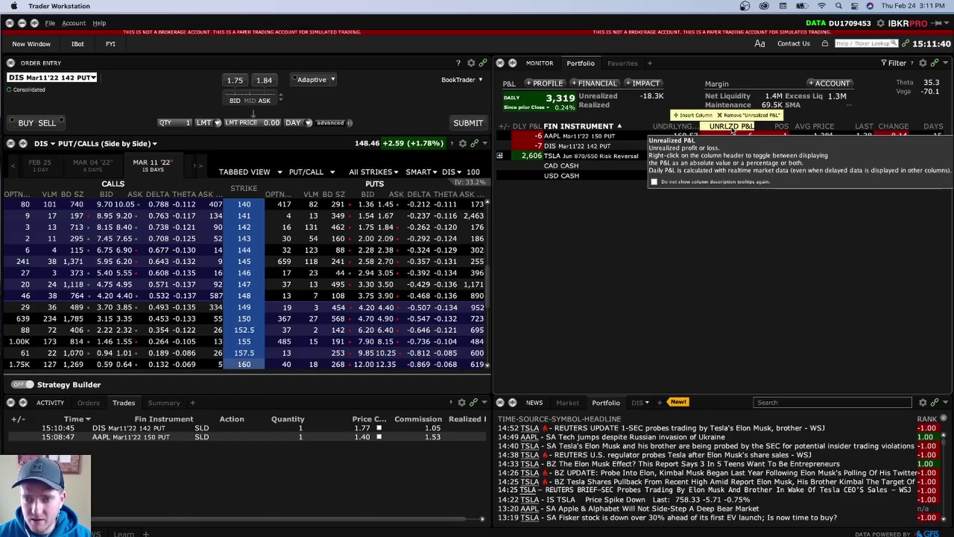
right_click(731, 128)
click(805, 260)
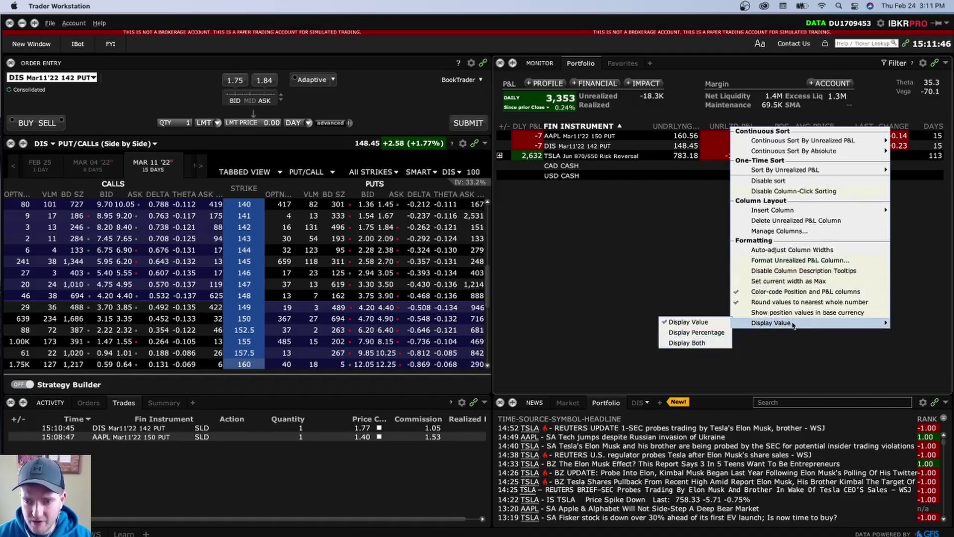
click(693, 322)
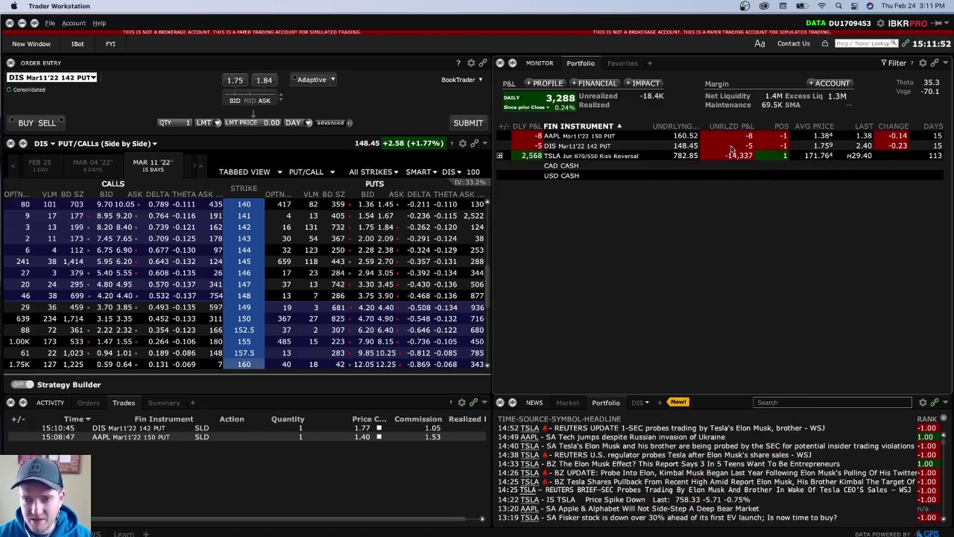
mouse_move(592, 158)
Set the UNRLZD P&L column to Display Both, e.g. -7 (-4.7%) for the AAPL put
right_click(734, 129)
mouse_move(770, 251)
click(699, 260)
right_click(729, 126)
mouse_move(770, 249)
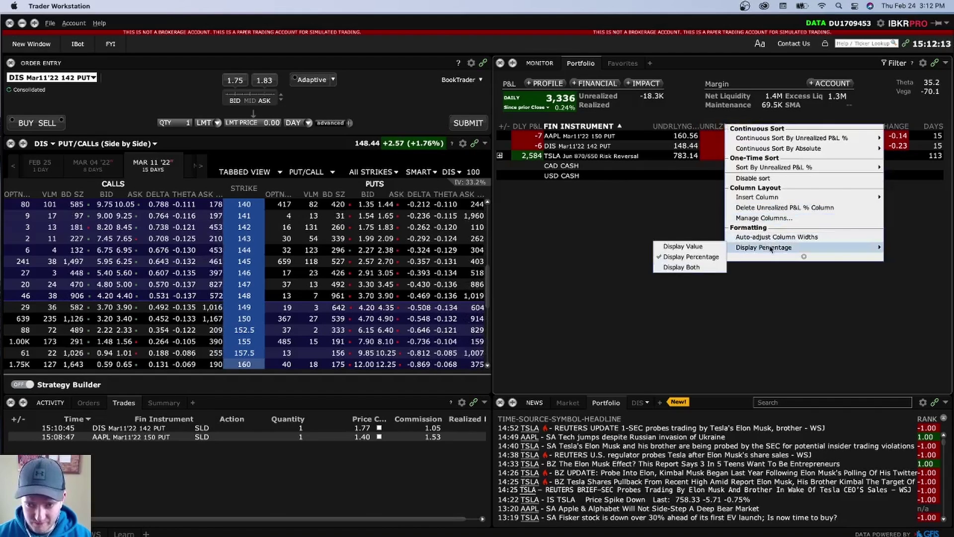
click(691, 268)
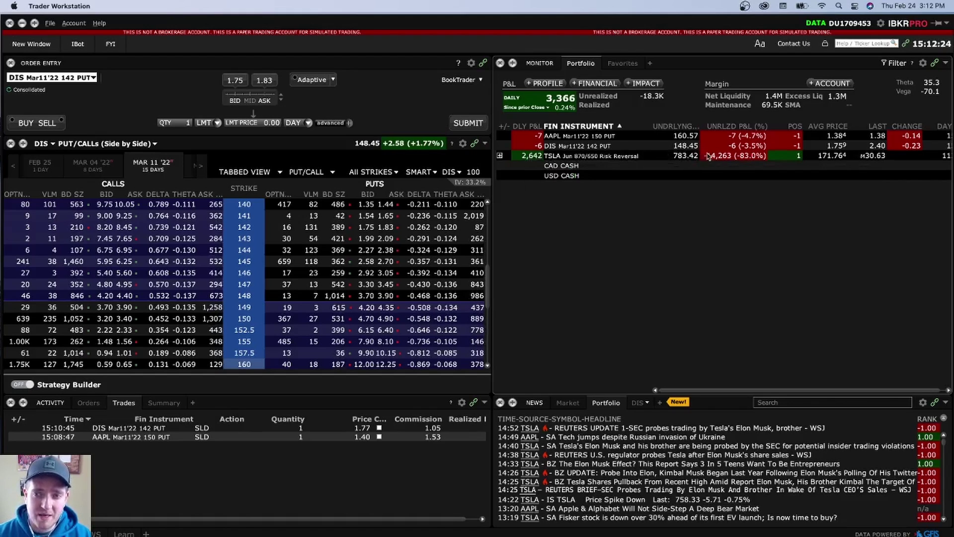
mouse_move(735, 128)
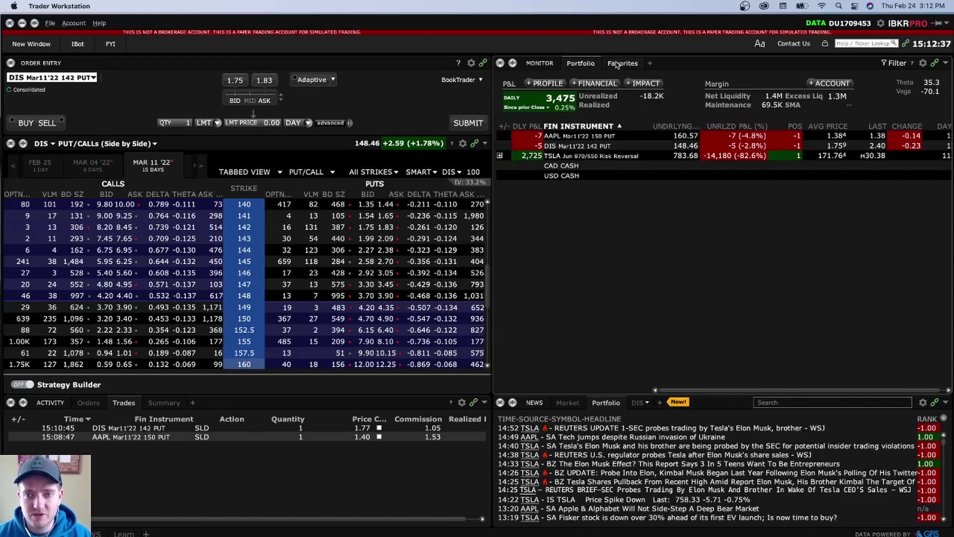
Load AMZN from Favorites and submit a 100-share buy order at a 2994.19 limit
click(616, 63)
click(510, 128)
click(512, 120)
click(247, 99)
click(26, 121)
click(249, 116)
click(298, 222)
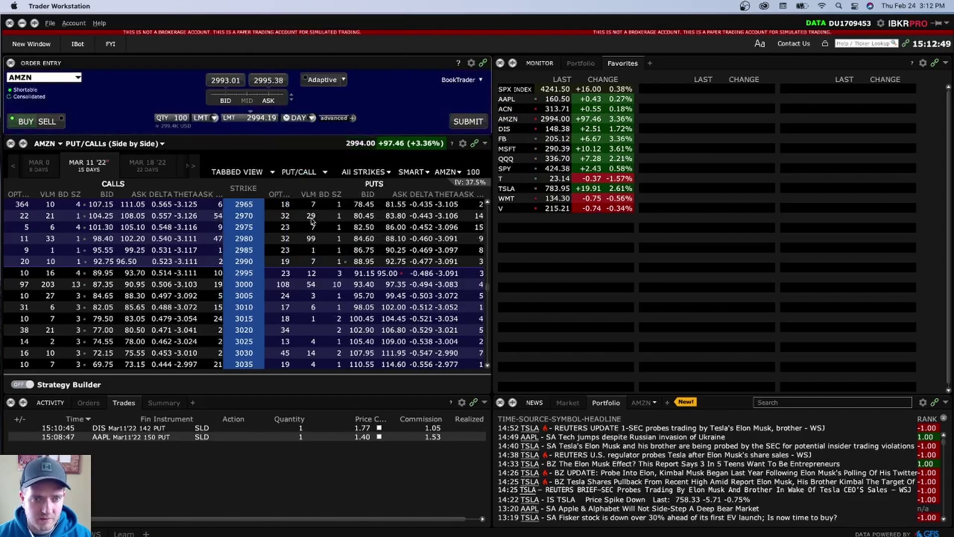
click(463, 121)
click(456, 399)
Move the working AMZN order's limit up to the 2995.68 mid price
click(91, 405)
click(209, 432)
click(342, 431)
click(359, 429)
Change the AMZN order type to MKT so it fills at 2998.67
click(204, 427)
click(164, 431)
click(162, 431)
click(164, 431)
click(167, 457)
click(168, 431)
click(157, 457)
click(359, 427)
Show the portfolio with 100 AMZN shares at 2998.67 and unrealized P&L -46 (0.0%)
click(582, 65)
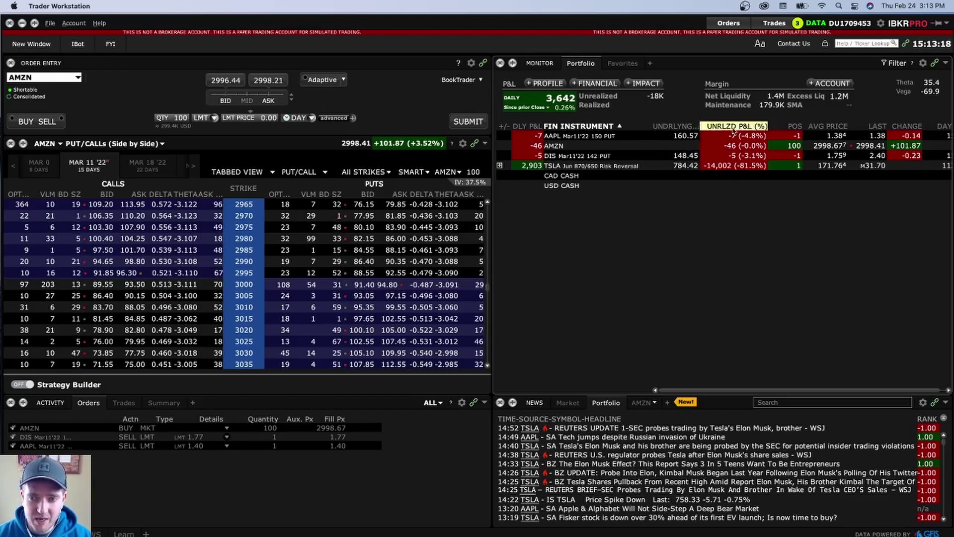